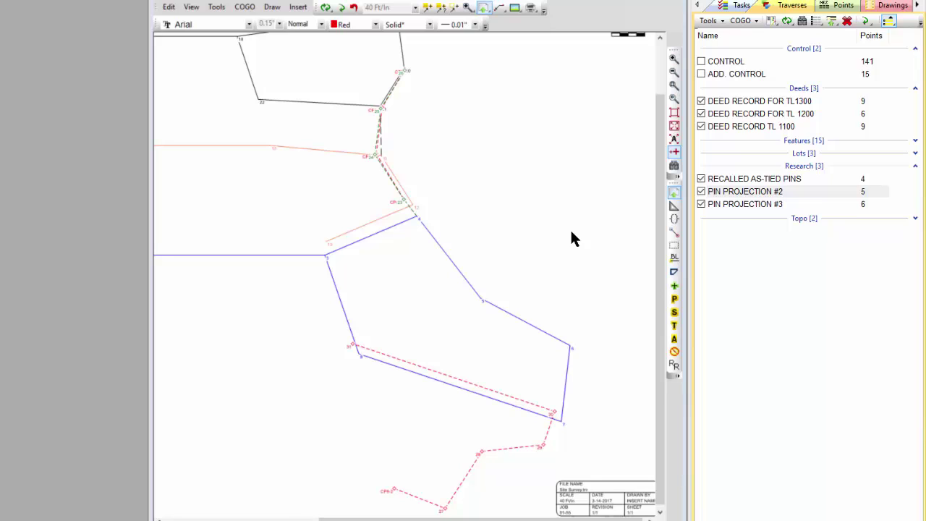
Turn on display of the CONTROL and ADD. CONTROL traverses in the Drawings panel
{"action": "left_click", "coordinate": [700, 62]}
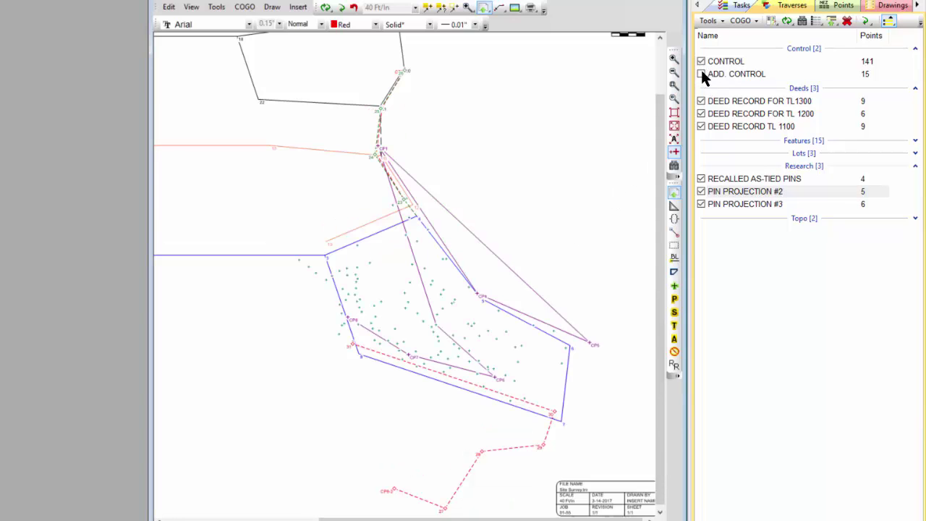
{"action": "left_click", "coordinate": [700, 74]}
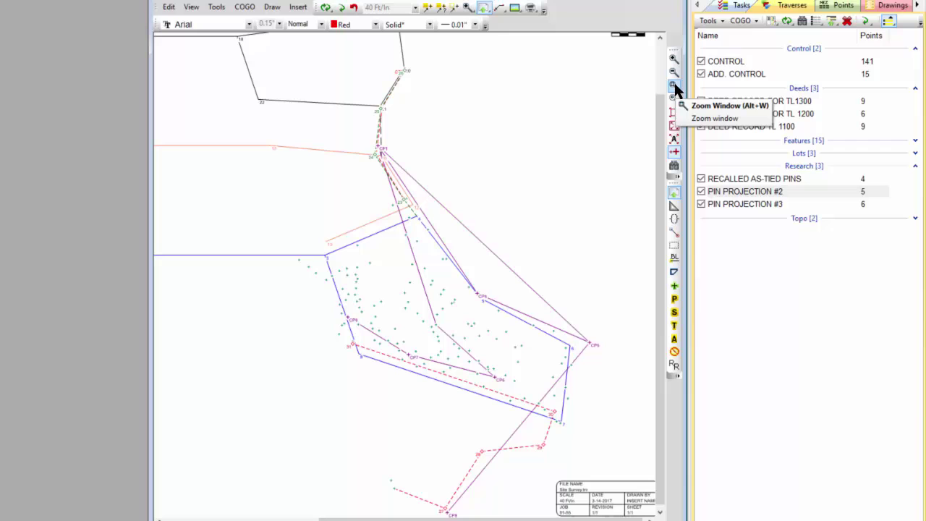
{"action": "double_click", "coordinate": [721, 63]}
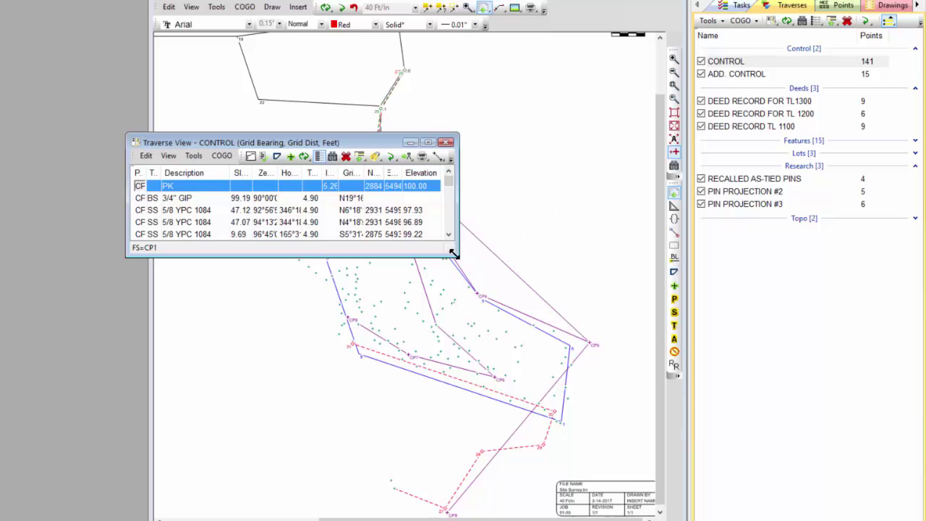
{"action": "left_click_drag", "start_coordinate": [455, 253], "coordinate": [628, 489]}
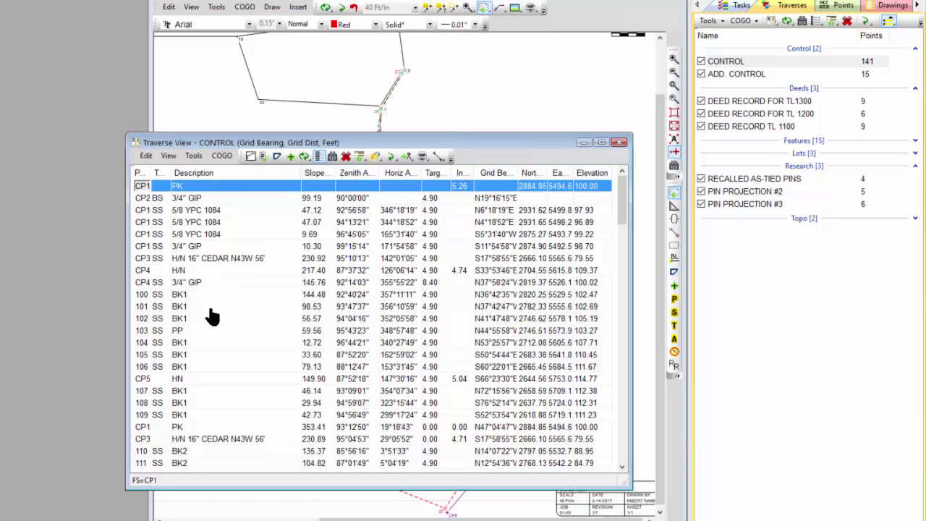
{"action": "left_click", "coordinate": [618, 143]}
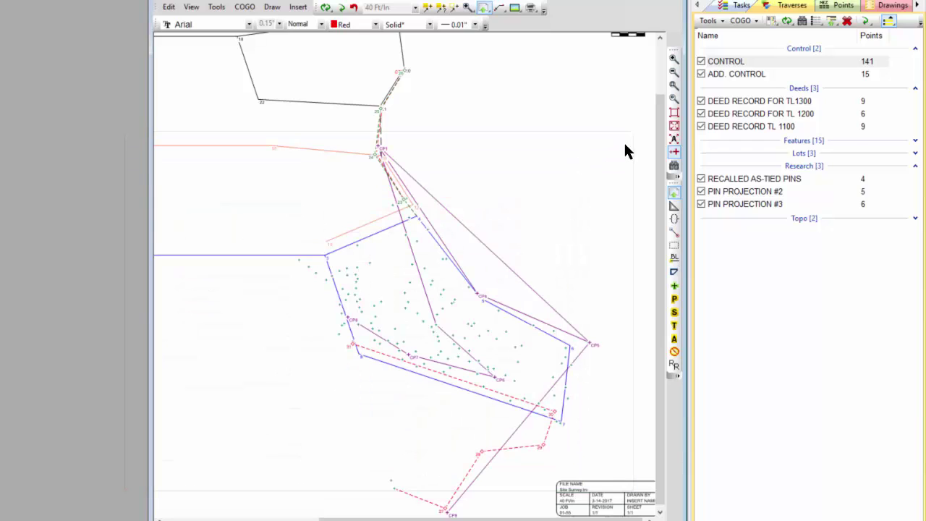
Zoom-window around CP1, then zoom out and pan south to control points CP4–CP9
{"action": "left_click", "coordinate": [674, 84]}
{"action": "left_click_drag", "start_coordinate": [356, 142], "coordinate": [473, 266]}
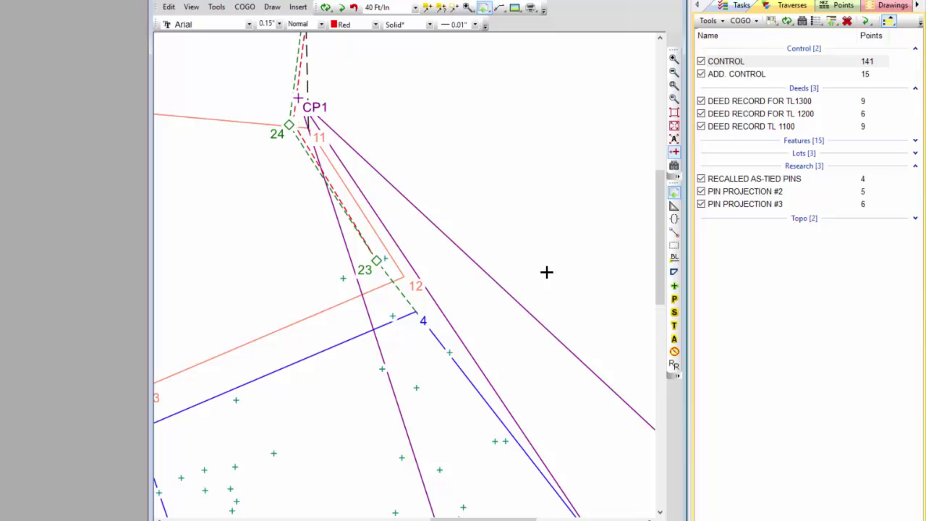
{"action": "scroll", "coordinate": [535, 423], "scroll_direction": "down", "scroll_amount": 2}
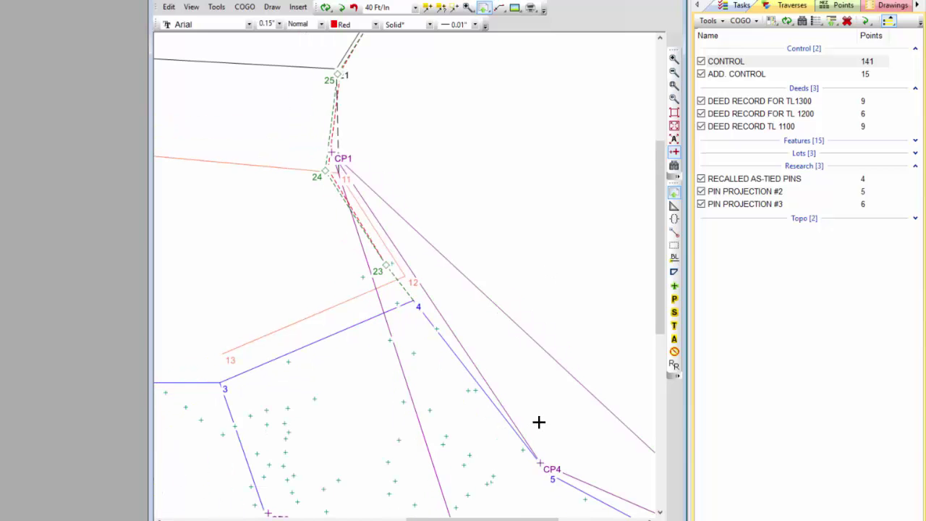
{"action": "mouse_move", "coordinate": [557, 432]}
{"action": "middle_mouse_down"}
{"action": "mouse_move", "coordinate": [383, 167]}
{"action": "mouse_move", "coordinate": [412, 159]}
{"action": "mouse_move", "coordinate": [392, 91]}
{"action": "middle_mouse_up"}
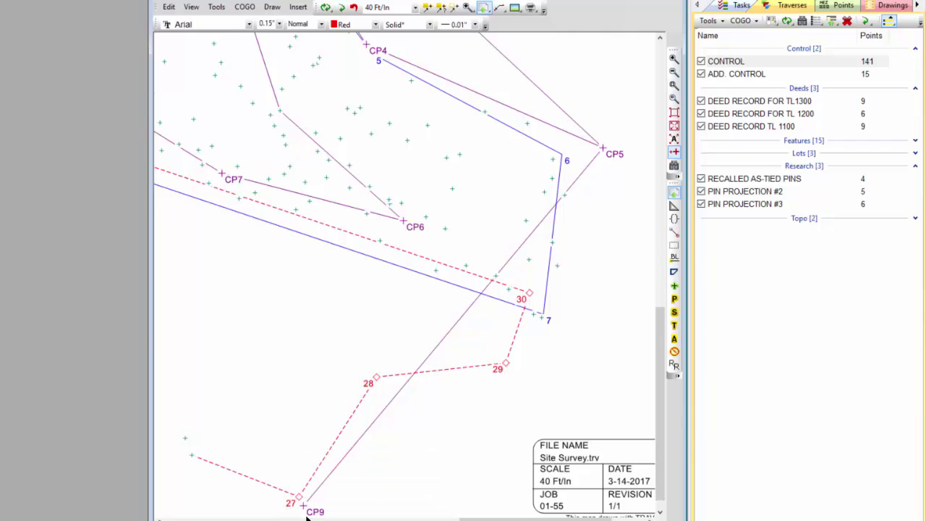
{"action": "mouse_move", "coordinate": [316, 512]}
Pan and zoom out to frame the whole parcel, CP1 through CP9, and the title block
{"action": "mouse_move", "coordinate": [484, 73]}
{"action": "middle_mouse_down"}
{"action": "mouse_move", "coordinate": [514, 123]}
{"action": "mouse_move", "coordinate": [481, 147]}
{"action": "mouse_move", "coordinate": [483, 157]}
{"action": "middle_mouse_up"}
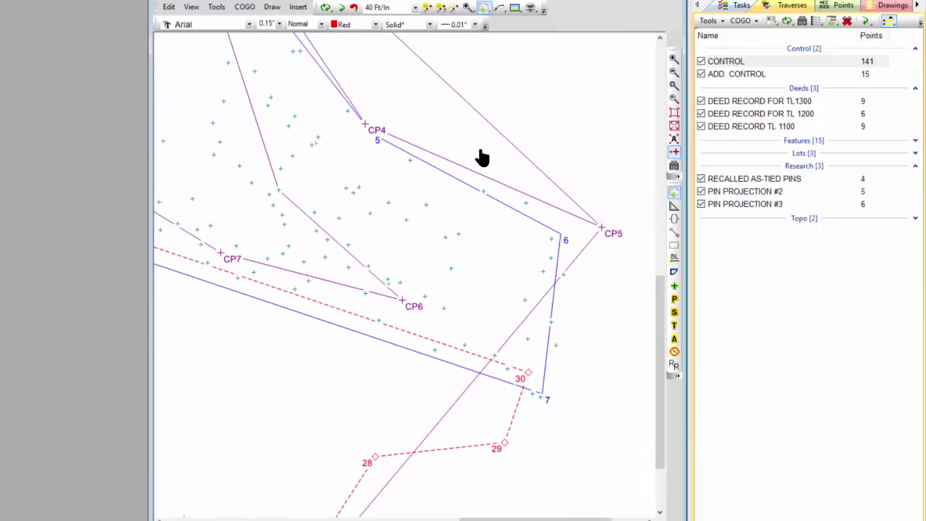
{"action": "scroll", "coordinate": [481, 154], "scroll_direction": "down", "scroll_amount": 2}
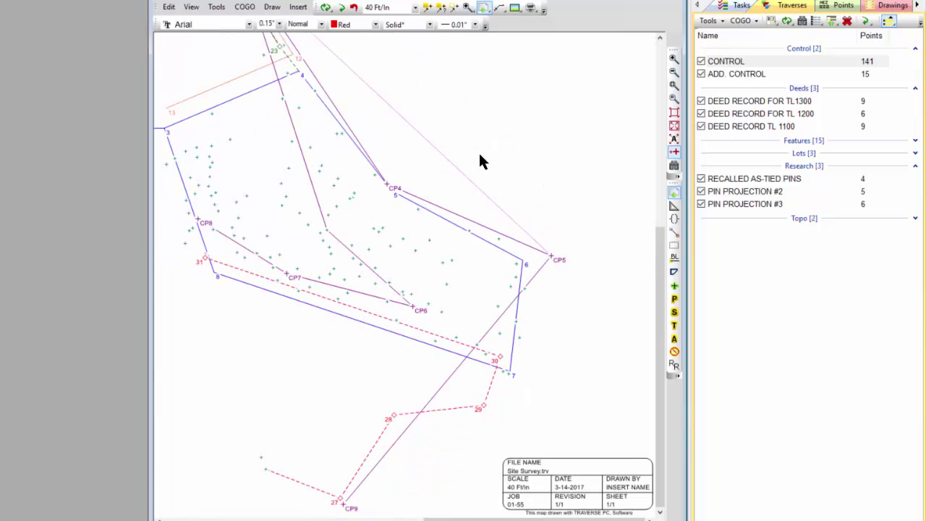
{"action": "scroll", "coordinate": [465, 190], "scroll_direction": "up", "scroll_amount": 2}
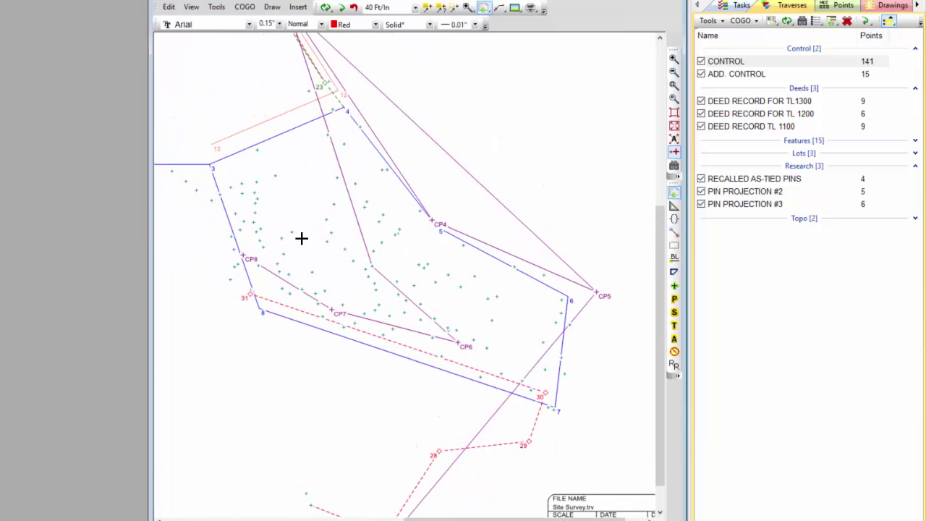
{"action": "middle_click_drag", "start_coordinate": [450, 201], "coordinate": [455, 215]}
{"action": "scroll", "coordinate": [456, 214], "scroll_direction": "down", "scroll_amount": 1}
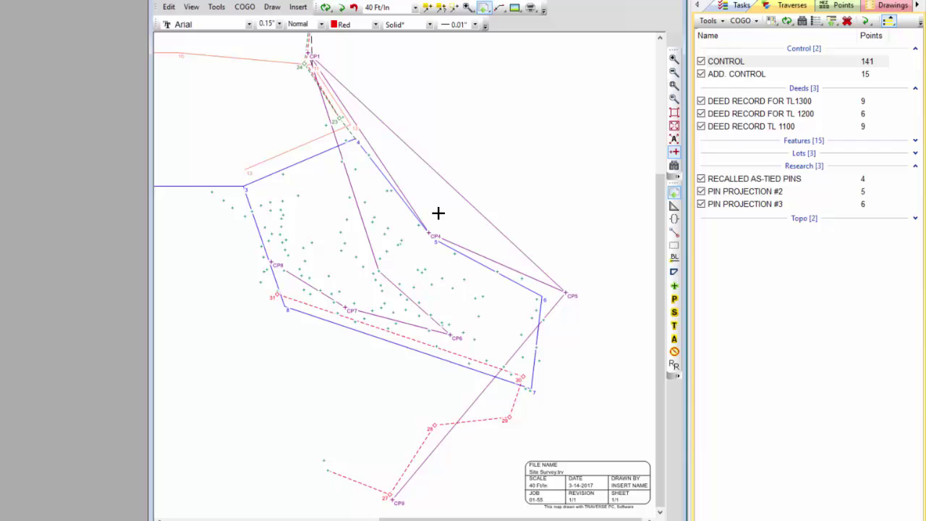
{"action": "mouse_move", "coordinate": [478, 210]}
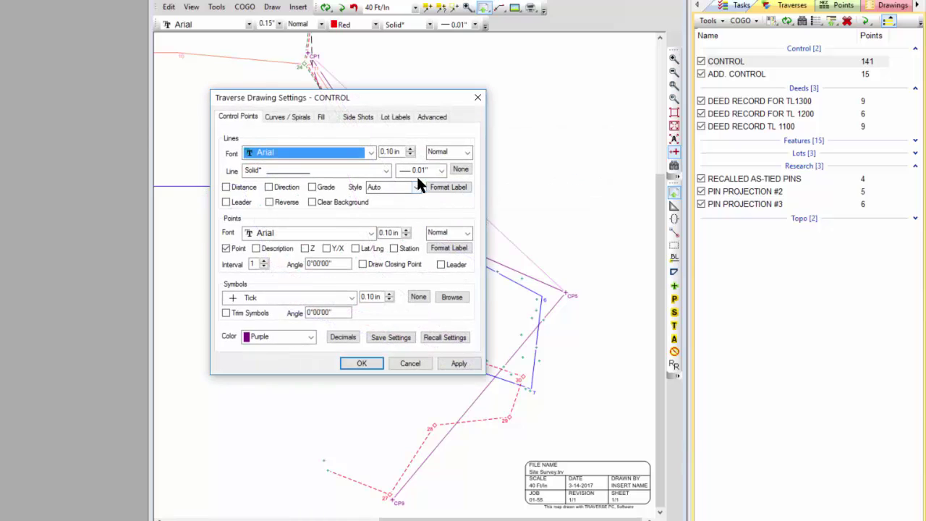
Set the CONTROL traverse to no lines, 0.12 in triangle symbols, with descriptions shown
{"action": "left_click", "coordinate": [457, 170]}
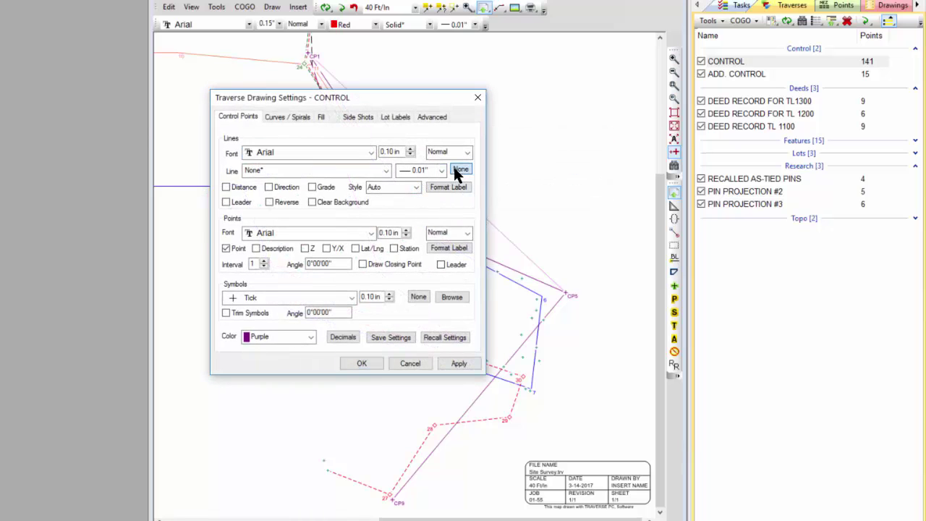
{"action": "left_click", "coordinate": [351, 296]}
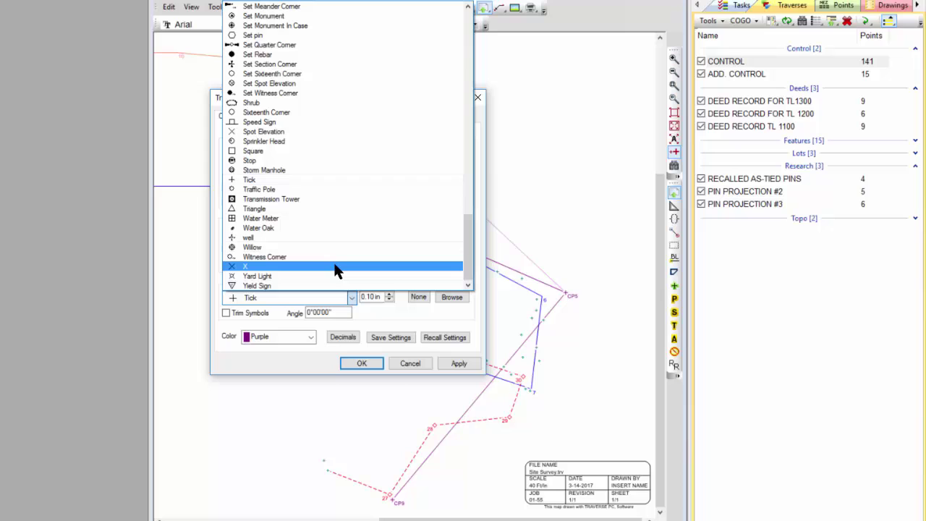
{"action": "left_click", "coordinate": [259, 209]}
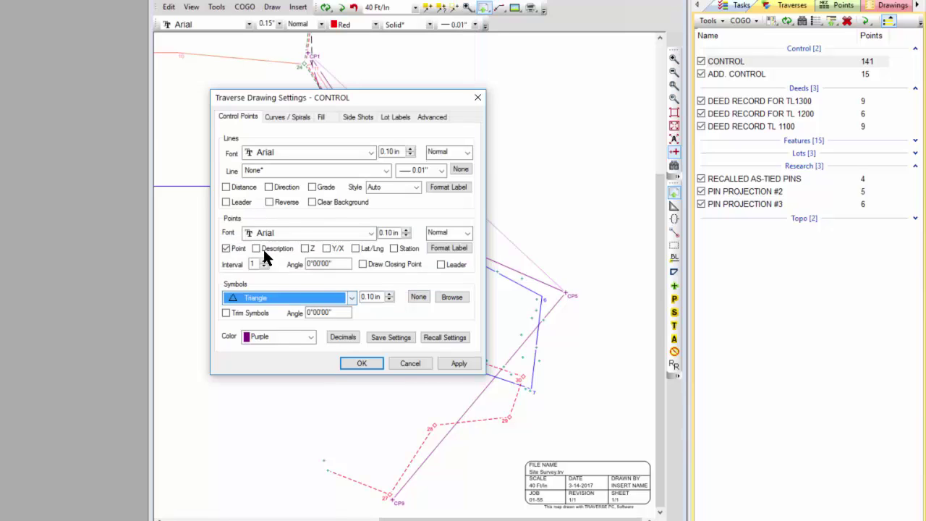
{"action": "left_click", "coordinate": [389, 295]}
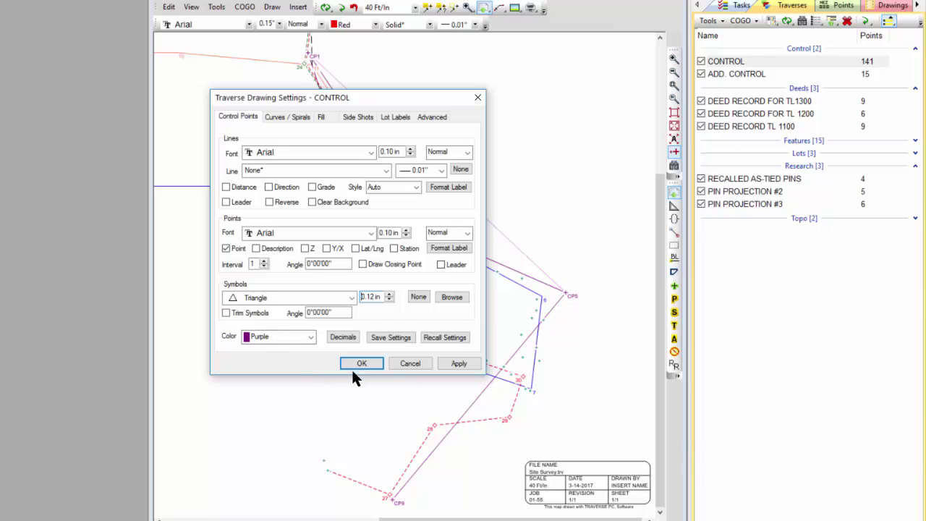
{"action": "left_click", "coordinate": [270, 247]}
{"action": "left_click", "coordinate": [357, 363]}
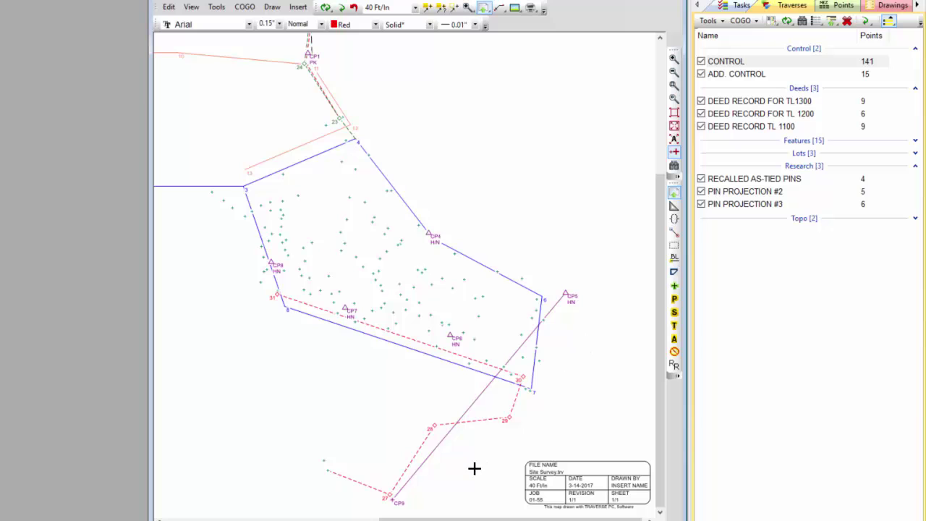
Zoom in and pan across the parcel to inspect triangle points CP4–CP8 and nearby side shots
{"action": "scroll", "coordinate": [369, 413], "scroll_direction": "up", "scroll_amount": 2}
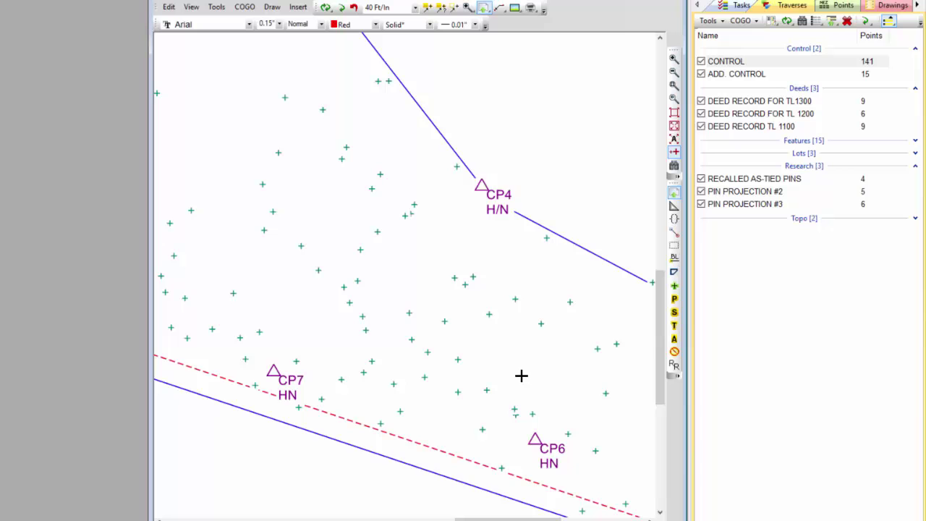
{"action": "mouse_move", "coordinate": [516, 380]}
{"action": "middle_mouse_down"}
{"action": "mouse_move", "coordinate": [348, 314]}
{"action": "mouse_move", "coordinate": [279, 268]}
{"action": "mouse_move", "coordinate": [431, 348]}
{"action": "mouse_move", "coordinate": [542, 444]}
{"action": "middle_mouse_up"}
{"action": "mouse_move", "coordinate": [241, 221]}
{"action": "middle_mouse_down"}
{"action": "mouse_move", "coordinate": [408, 379]}
{"action": "mouse_move", "coordinate": [407, 369]}
{"action": "mouse_move", "coordinate": [413, 445]}
{"action": "mouse_move", "coordinate": [402, 518]}
{"action": "middle_mouse_up"}
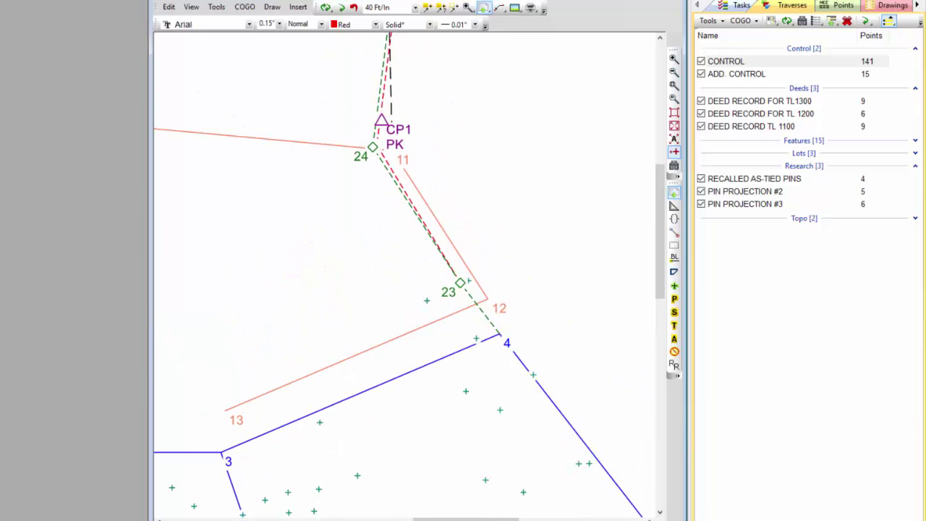
{"action": "scroll", "coordinate": [311, 260], "scroll_direction": "down", "scroll_amount": 2}
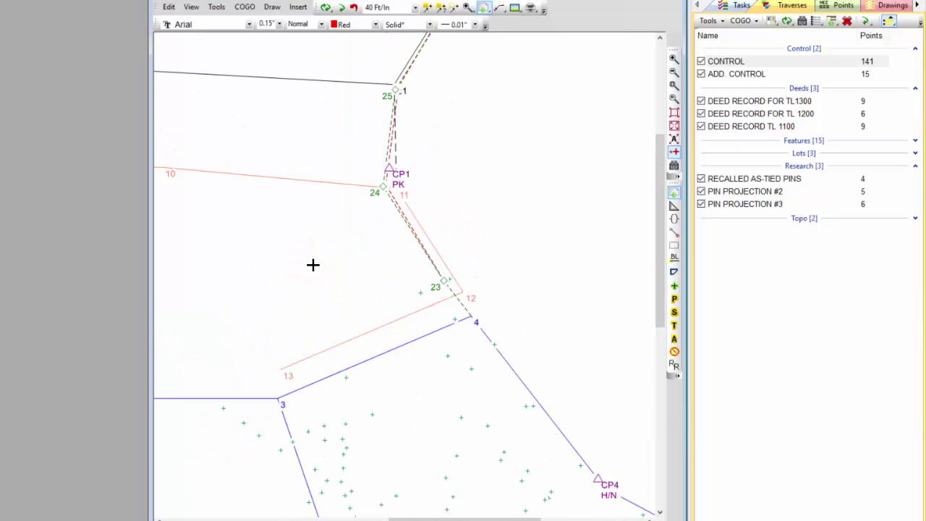
{"action": "mouse_move", "coordinate": [392, 407]}
{"action": "middle_mouse_down"}
{"action": "mouse_move", "coordinate": [405, 378]}
{"action": "mouse_move", "coordinate": [306, 207]}
{"action": "mouse_move", "coordinate": [339, 231]}
{"action": "middle_mouse_up"}
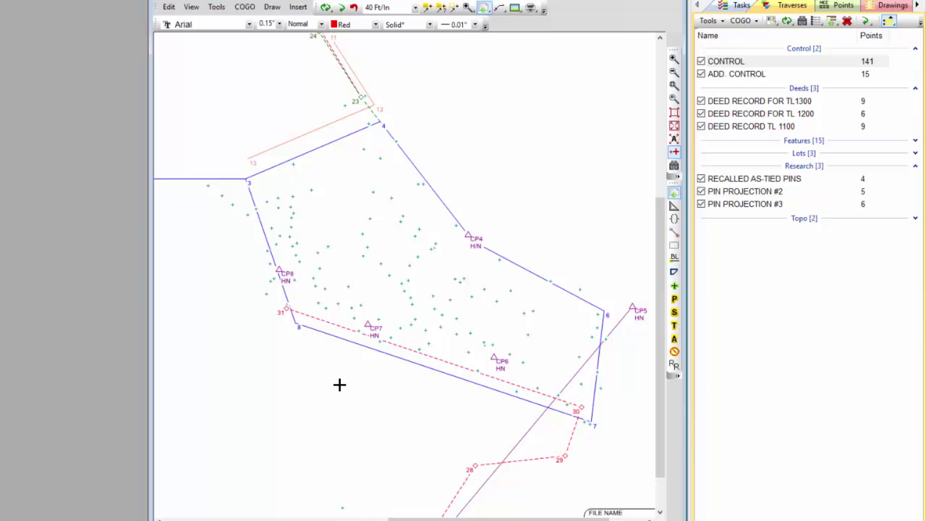
Pan and zoom out to show the entire map from the northern lot lines to CP9 and the title block
{"action": "middle_click_drag", "start_coordinate": [339, 385], "coordinate": [329, 318]}
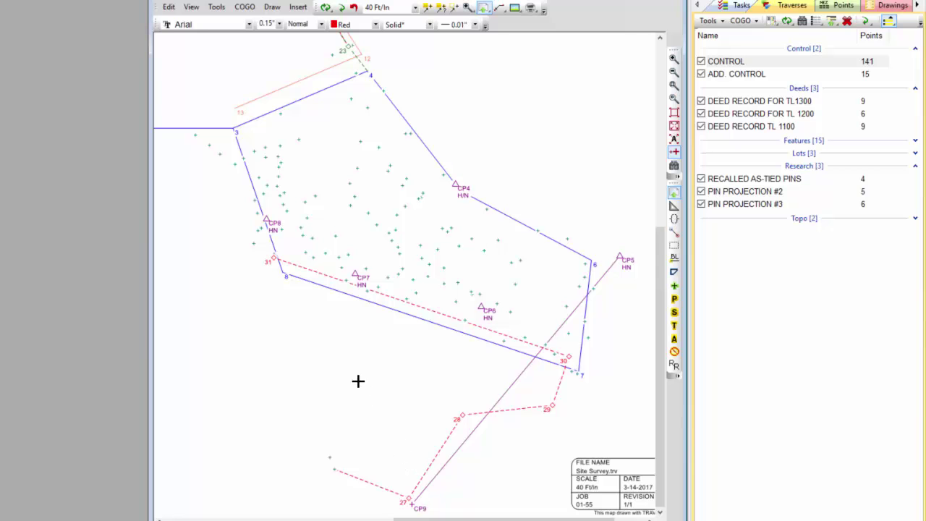
{"action": "middle_click_drag", "start_coordinate": [358, 381], "coordinate": [389, 462]}
{"action": "mouse_move", "coordinate": [238, 318]}
{"action": "middle_mouse_down"}
{"action": "mouse_move", "coordinate": [270, 381]}
{"action": "mouse_move", "coordinate": [322, 371]}
{"action": "middle_mouse_up"}
{"action": "mouse_move", "coordinate": [474, 119]}
{"action": "middle_mouse_down"}
{"action": "mouse_move", "coordinate": [478, 212]}
{"action": "mouse_move", "coordinate": [467, 142]}
{"action": "middle_mouse_up"}
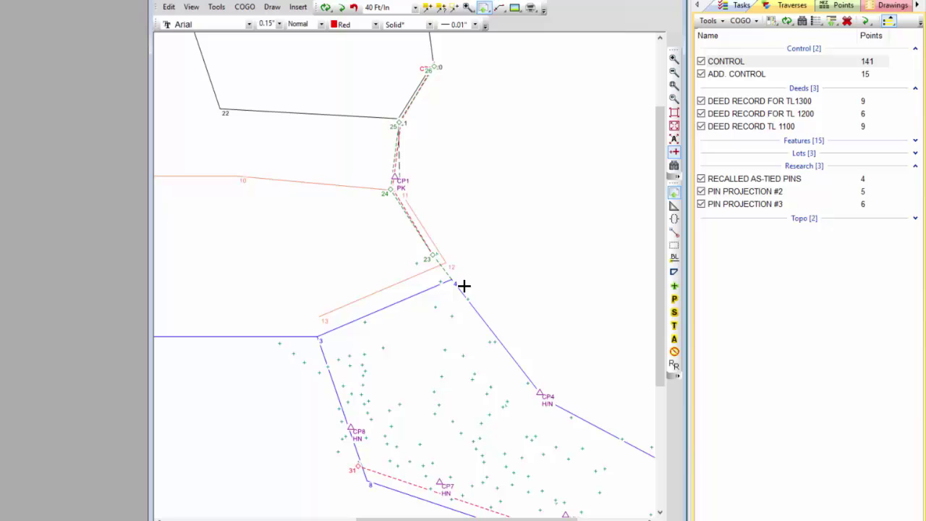
{"action": "mouse_move", "coordinate": [487, 285]}
{"action": "middle_mouse_down"}
{"action": "mouse_move", "coordinate": [489, 248]}
{"action": "mouse_move", "coordinate": [446, 141]}
{"action": "middle_mouse_up"}
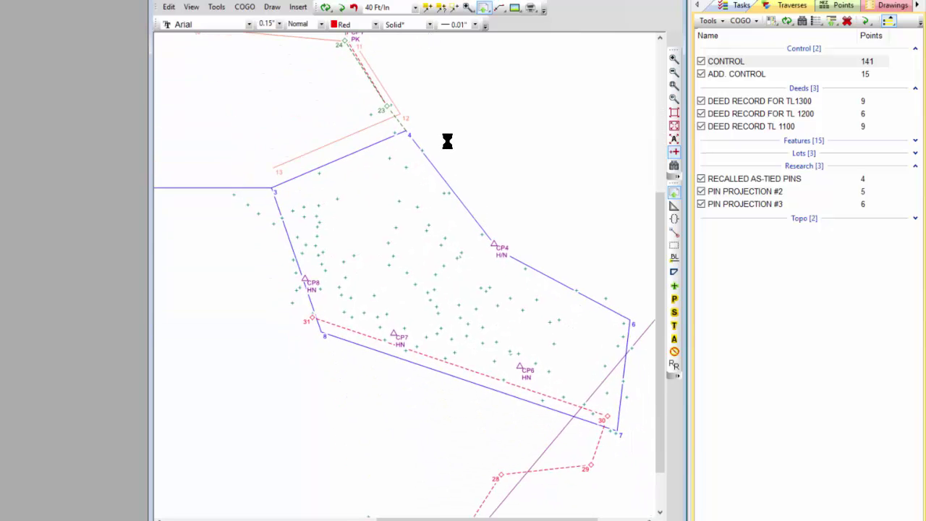
{"action": "middle_click_drag", "start_coordinate": [517, 174], "coordinate": [468, 141]}
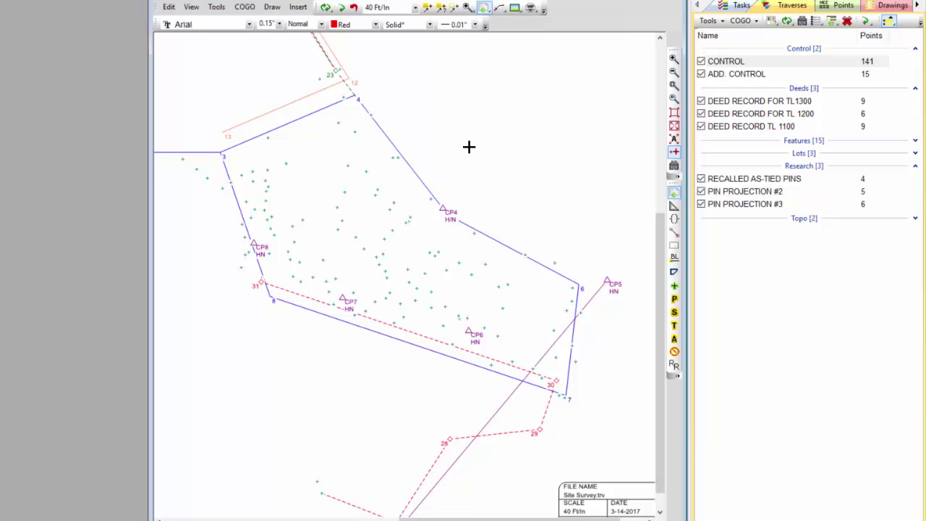
{"action": "scroll", "coordinate": [470, 156], "scroll_direction": "down", "scroll_amount": 3}
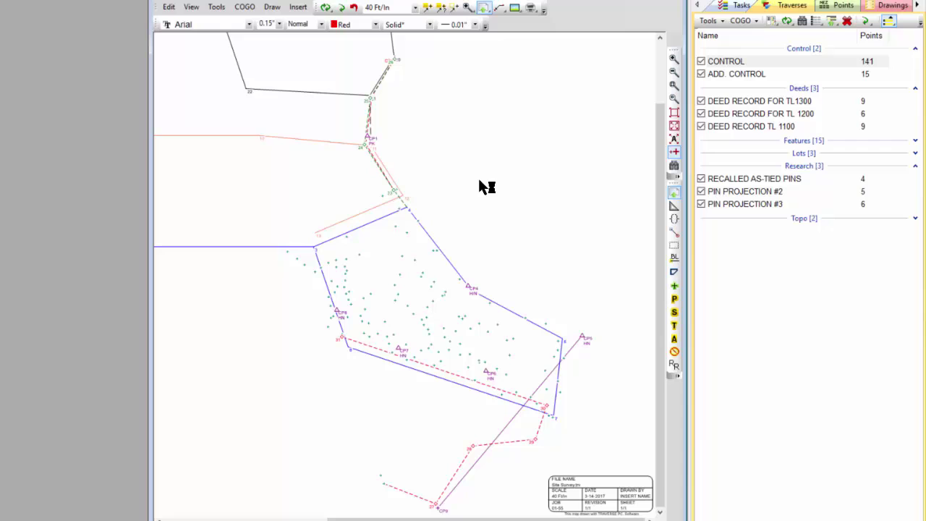